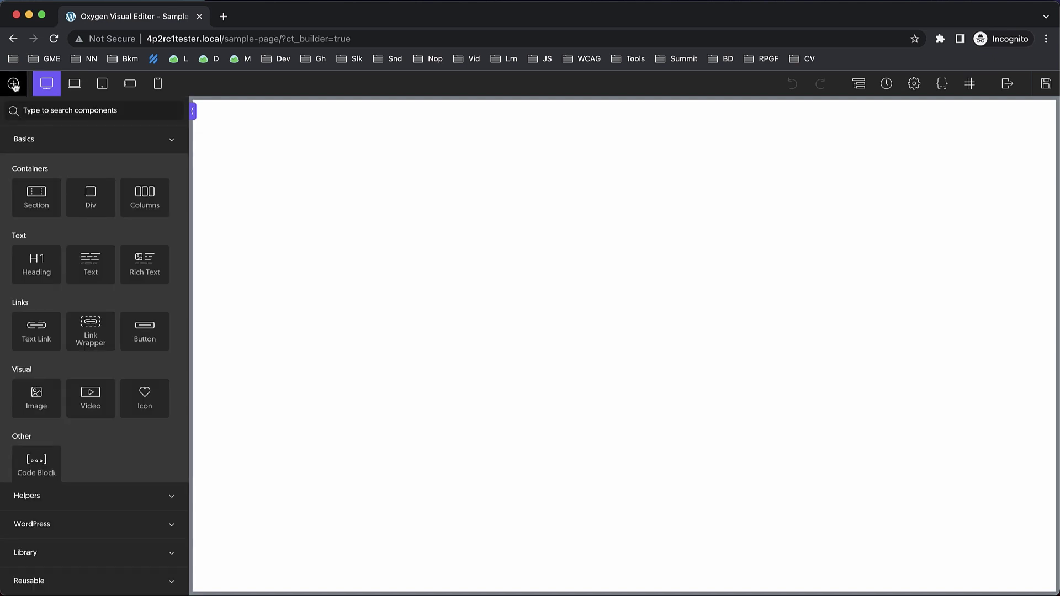
Add a section to the empty page and open its Advanced Size & Spacing settings
{"action": "left_click", "coordinate": [44, 196]}
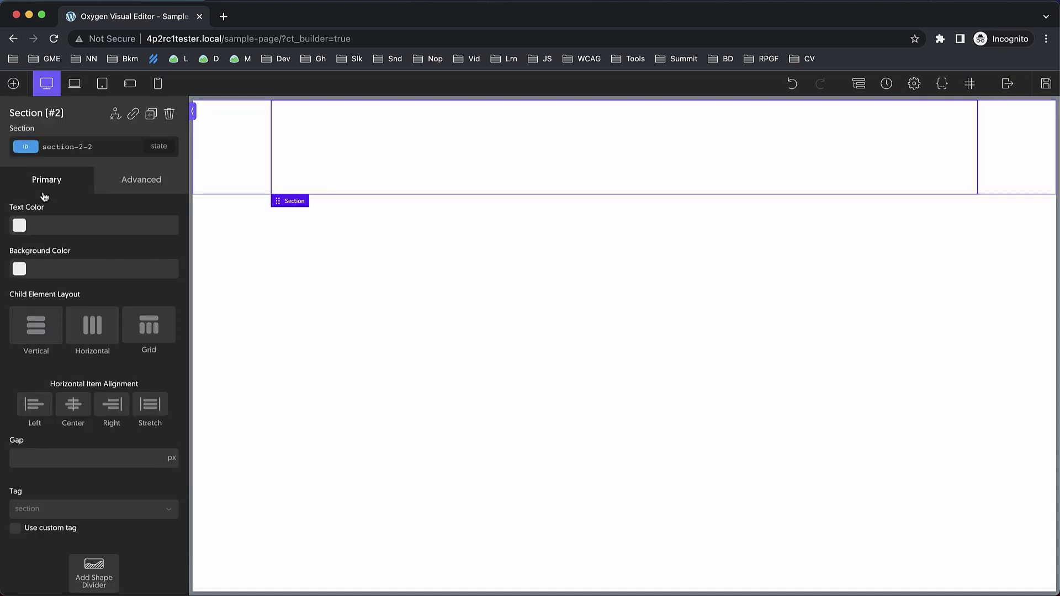
{"action": "left_click", "coordinate": [156, 188]}
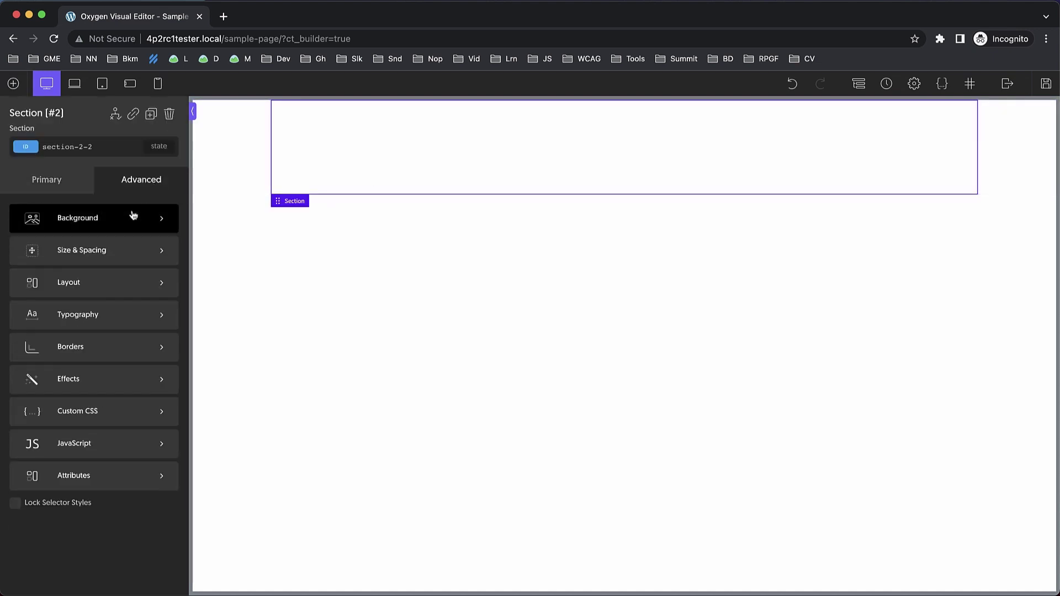
{"action": "left_click", "coordinate": [115, 252]}
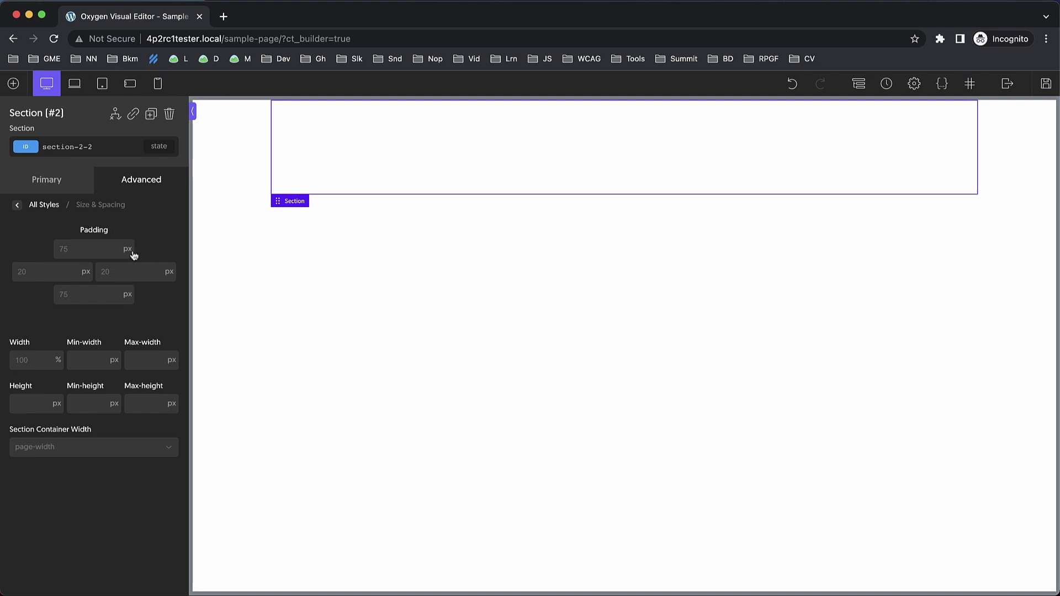
{"action": "mouse_move", "coordinate": [132, 254]}
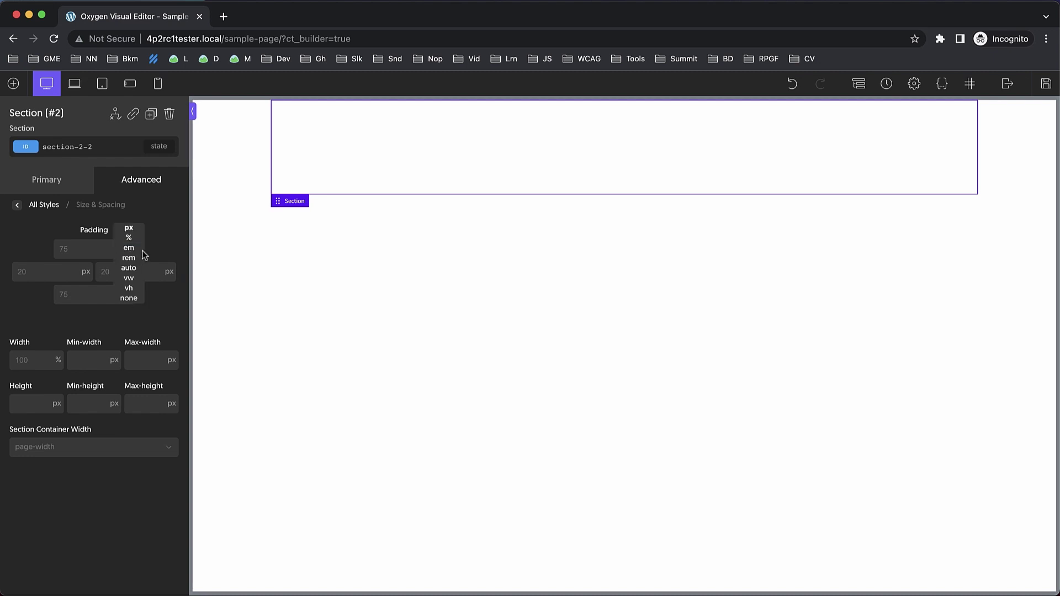
Replace the section's 75 top padding with 3rem after trying a calc() value
{"action": "left_click", "coordinate": [77, 247]}
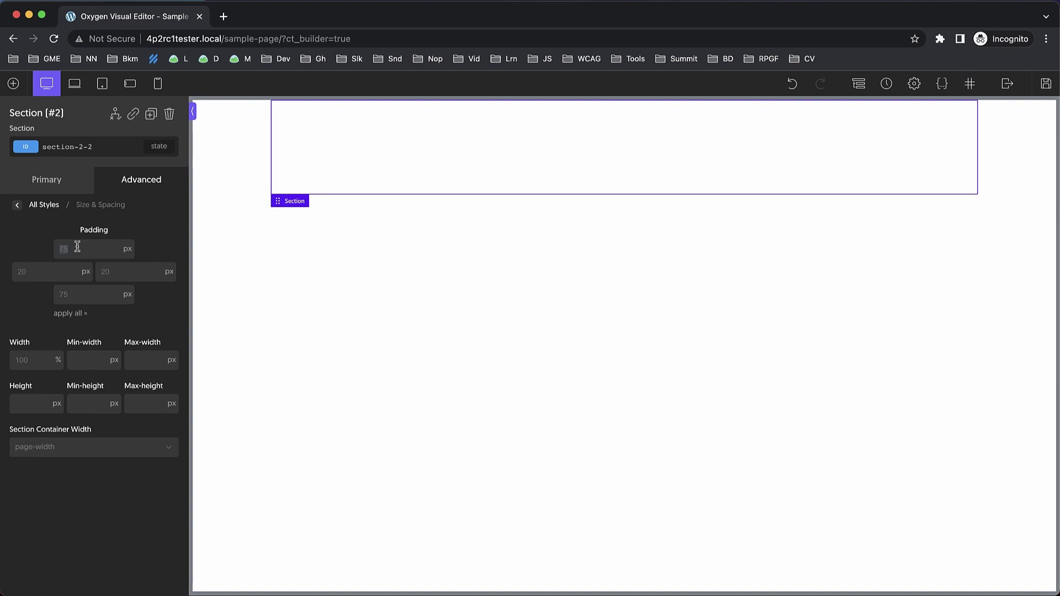
{"action": "key", "text": "BackSpace"}
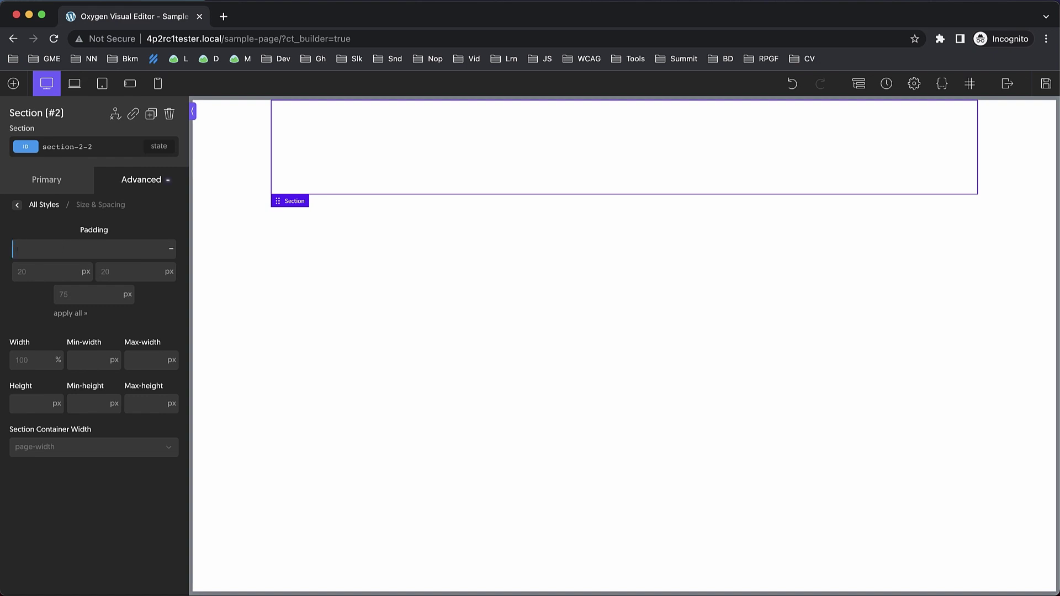
{"action": "type", "text": "calc(20px - 10px)"}
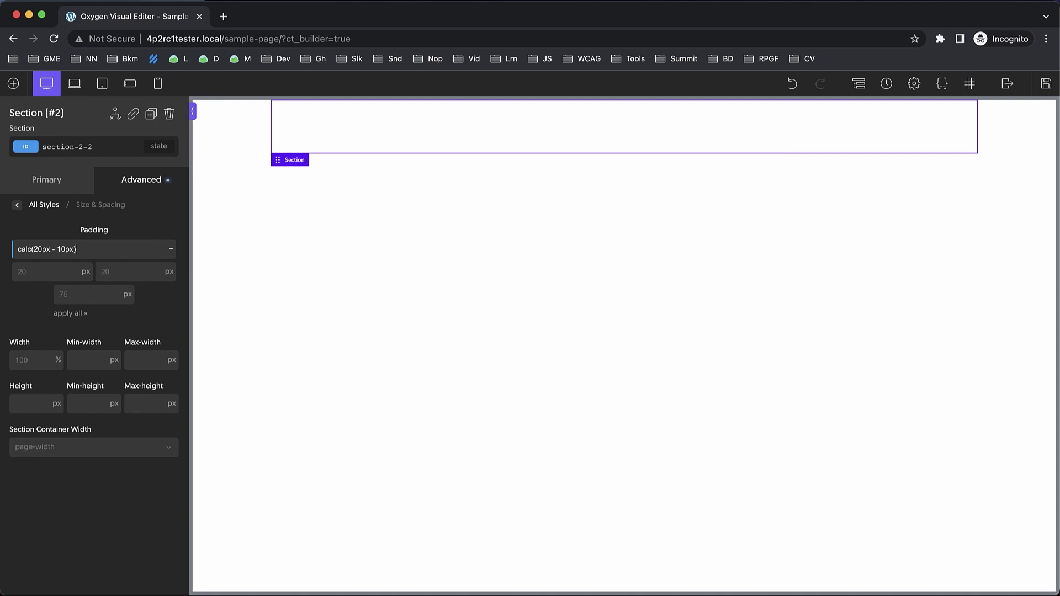
{"action": "key", "text": "super+a"}
{"action": "key", "text": "BackSpace"}
{"action": "type", "text": "3rem"}
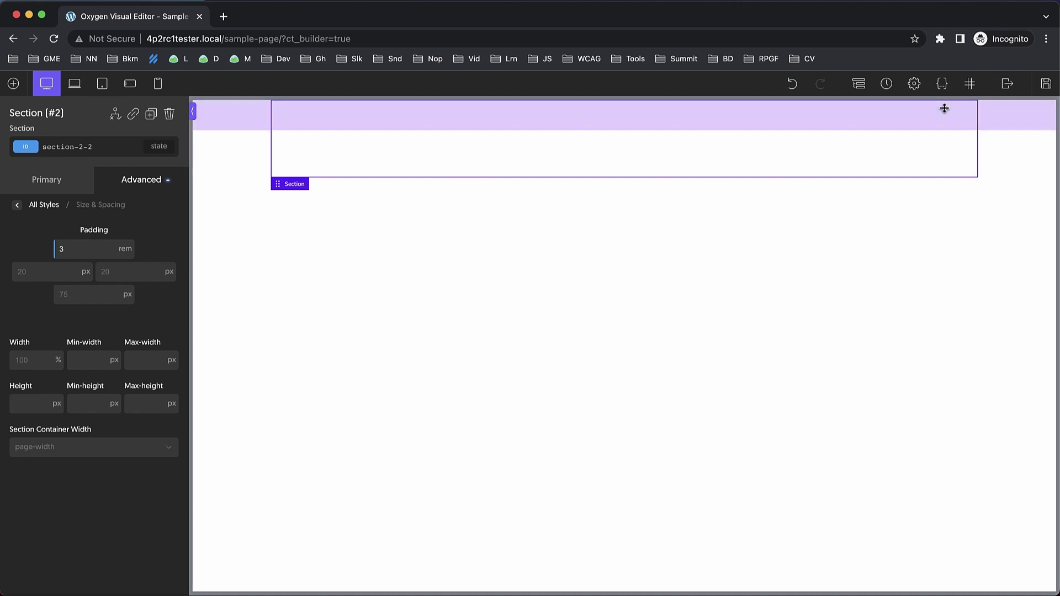
{"action": "left_click", "coordinate": [912, 84]}
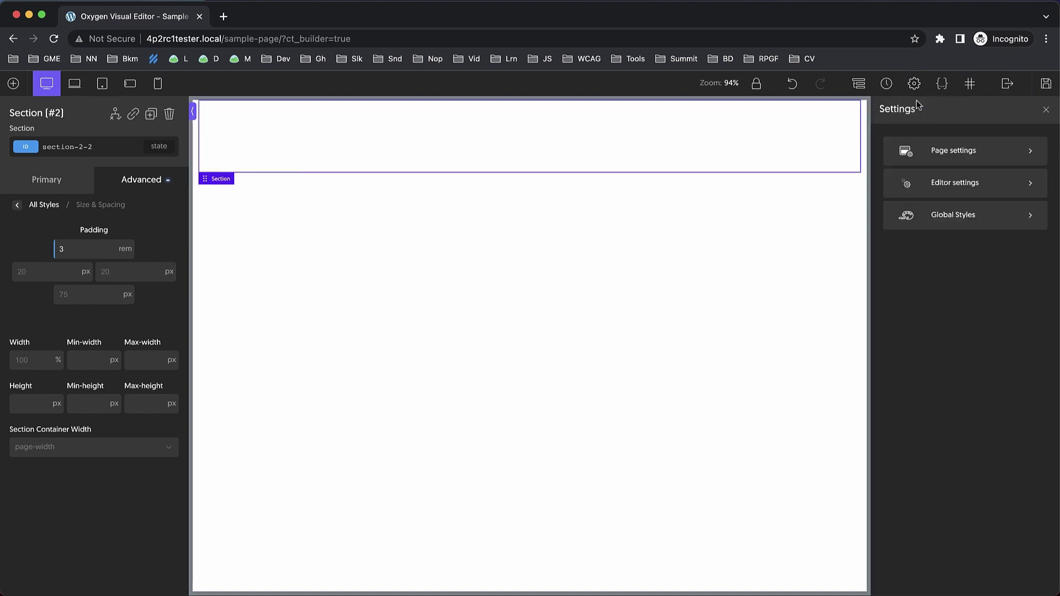
Set the H1 font size to 1em in Global Styles > Headings, keeping the em unit
{"action": "left_click", "coordinate": [942, 223]}
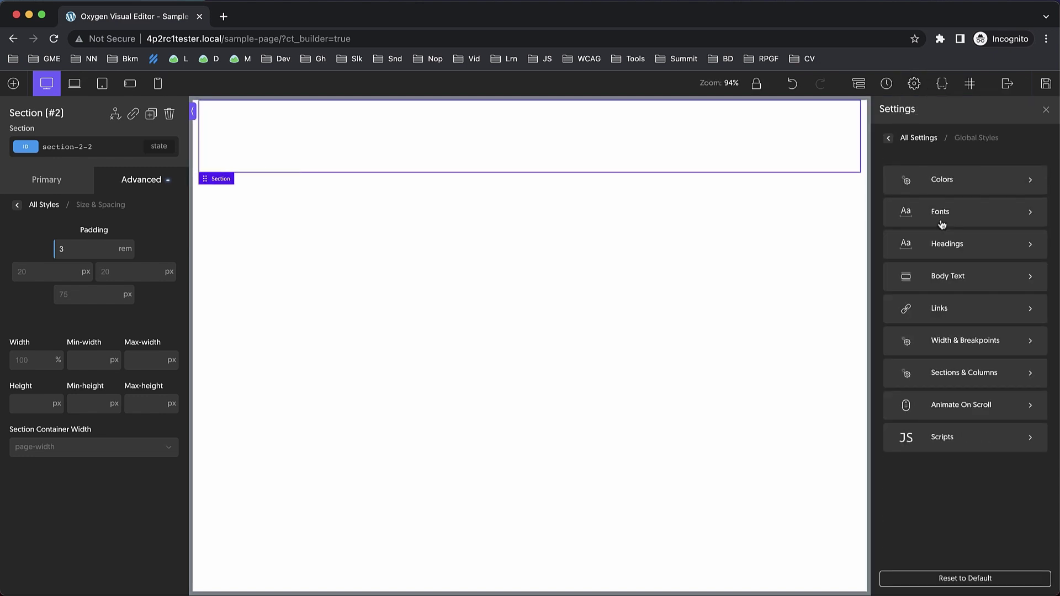
{"action": "left_click", "coordinate": [958, 243]}
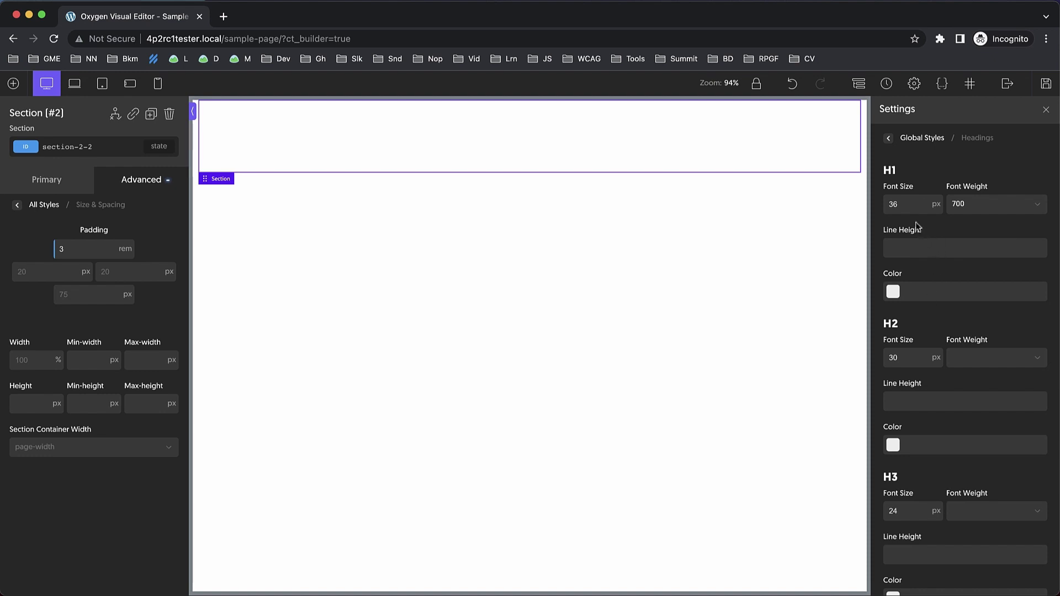
{"action": "type", "text": "2rem"}
{"action": "double_click", "coordinate": [907, 210]}
{"action": "type", "text": "1em"}
{"action": "left_click", "coordinate": [935, 204]}
{"action": "left_click", "coordinate": [937, 202]}
Switch to full-screen view and add a Code Block showing 'hello world!' to the section
{"action": "left_click", "coordinate": [1045, 109]}
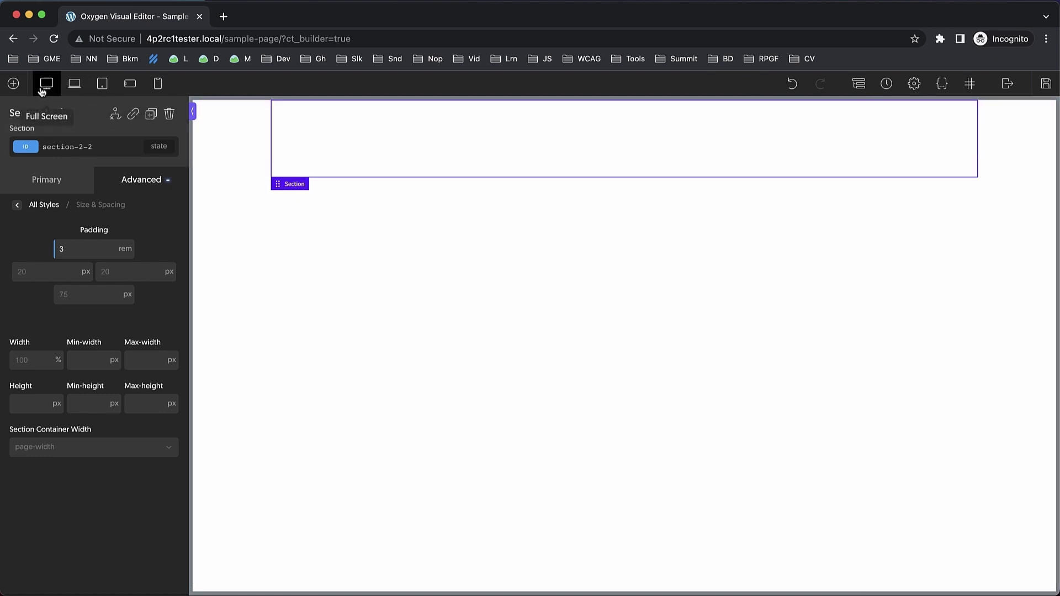
{"action": "left_click", "coordinate": [42, 90]}
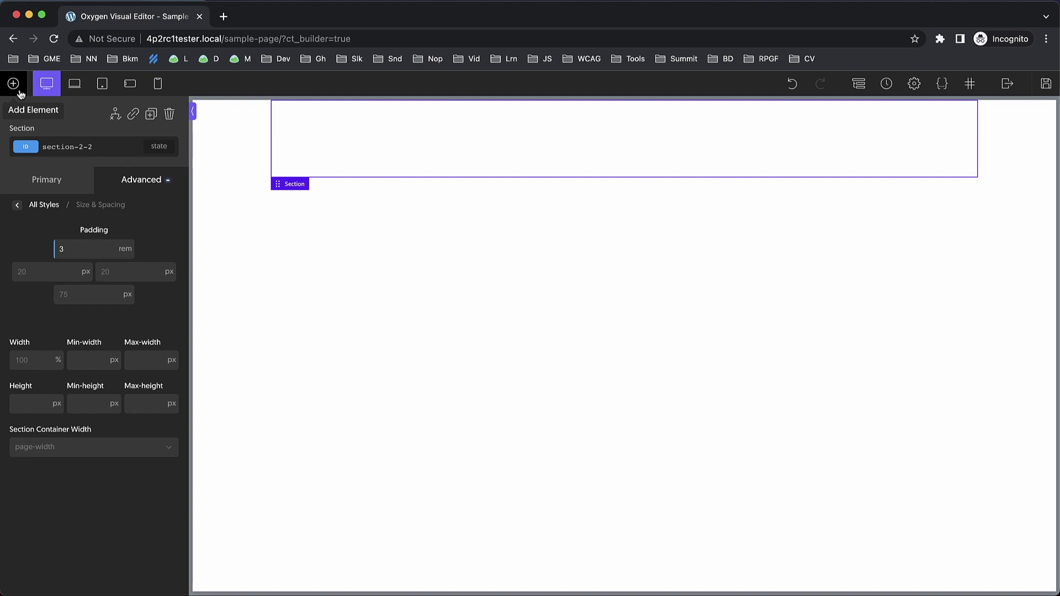
{"action": "left_click", "coordinate": [13, 84]}
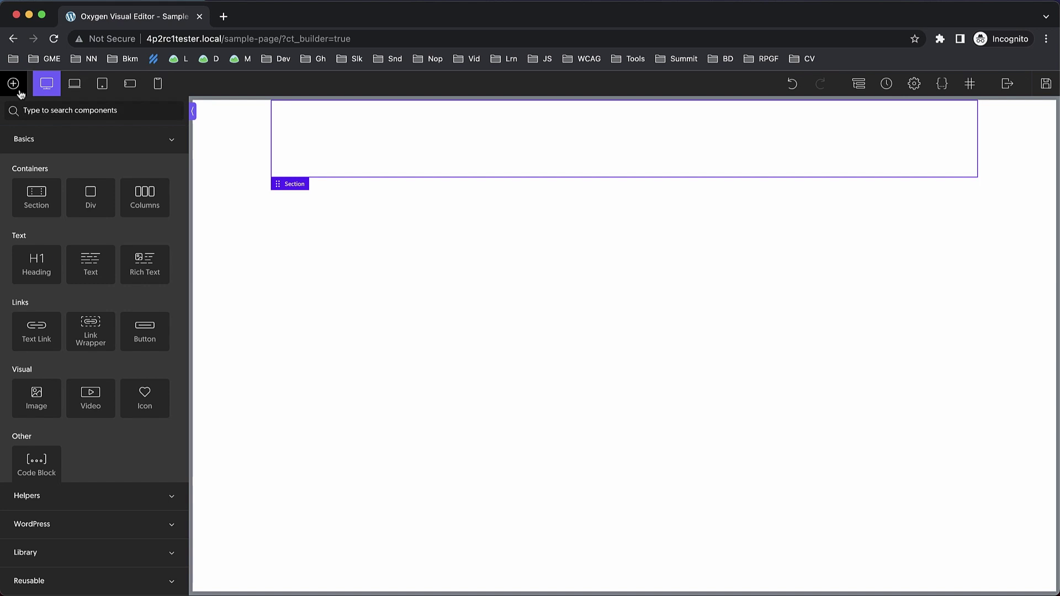
{"action": "type", "text": "code"}
{"action": "left_click", "coordinate": [47, 145]}
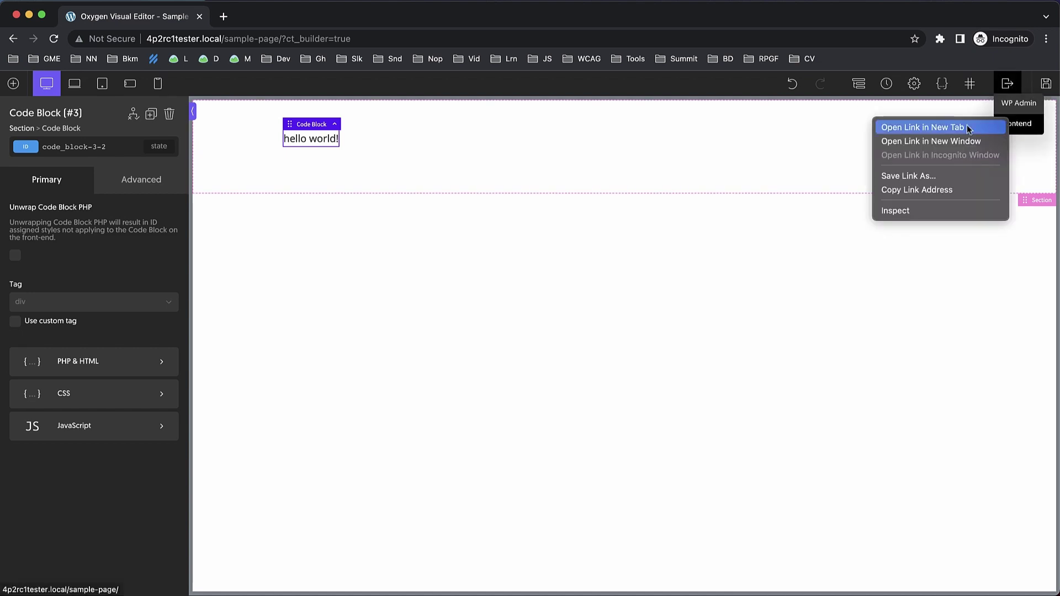
{"action": "key", "text": "Escape"}
{"action": "left_click", "coordinate": [279, 16]}
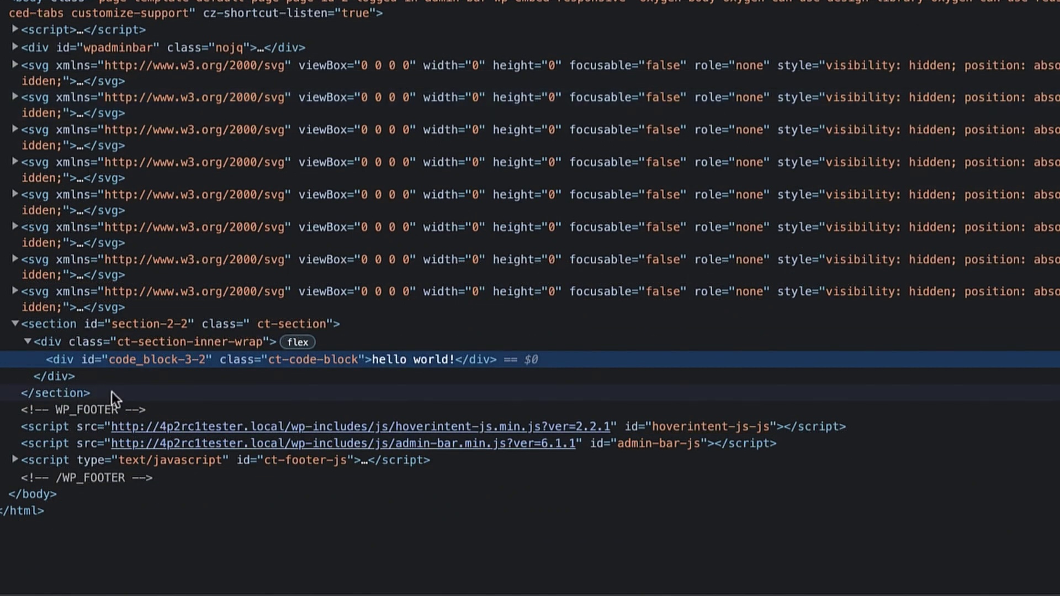
{"action": "left_click", "coordinate": [104, 343]}
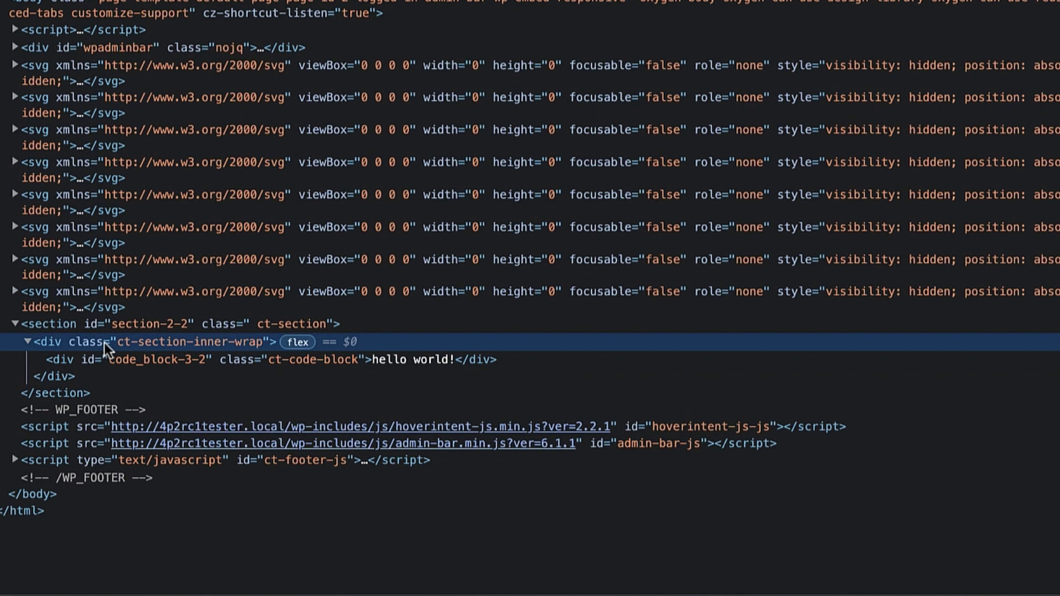
{"action": "left_click", "coordinate": [106, 356]}
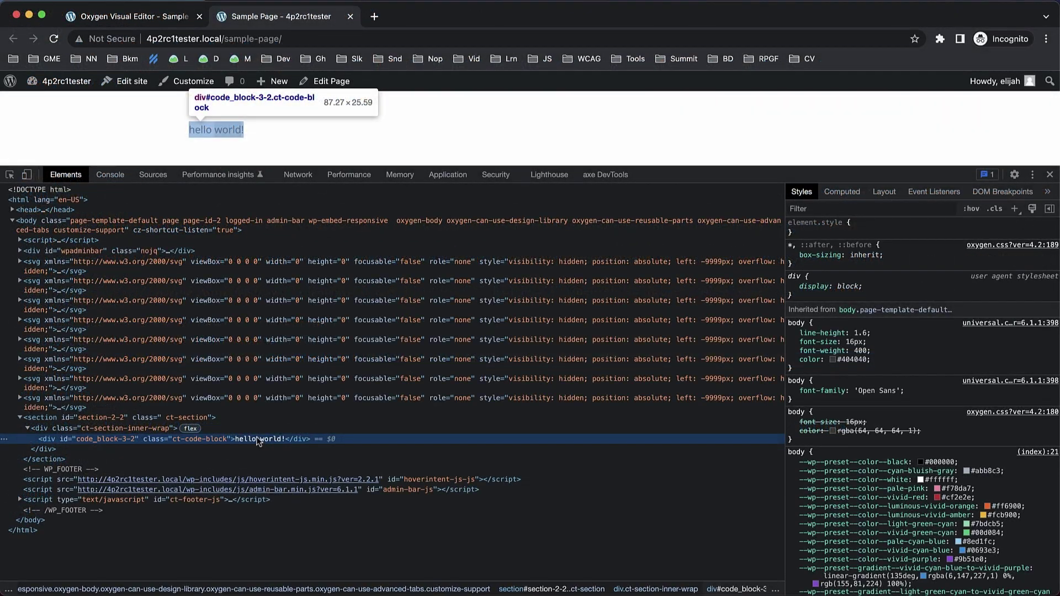
Enable Unwrap Code Block PHP, open the PHP & HTML code, and save the page
{"action": "left_click", "coordinate": [164, 21]}
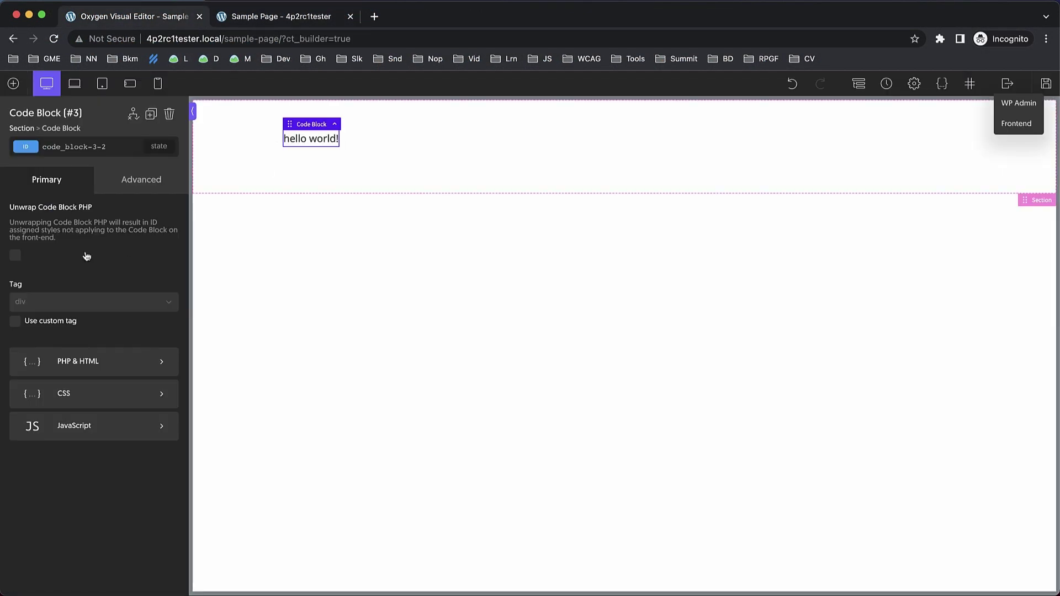
{"action": "left_click", "coordinate": [15, 255]}
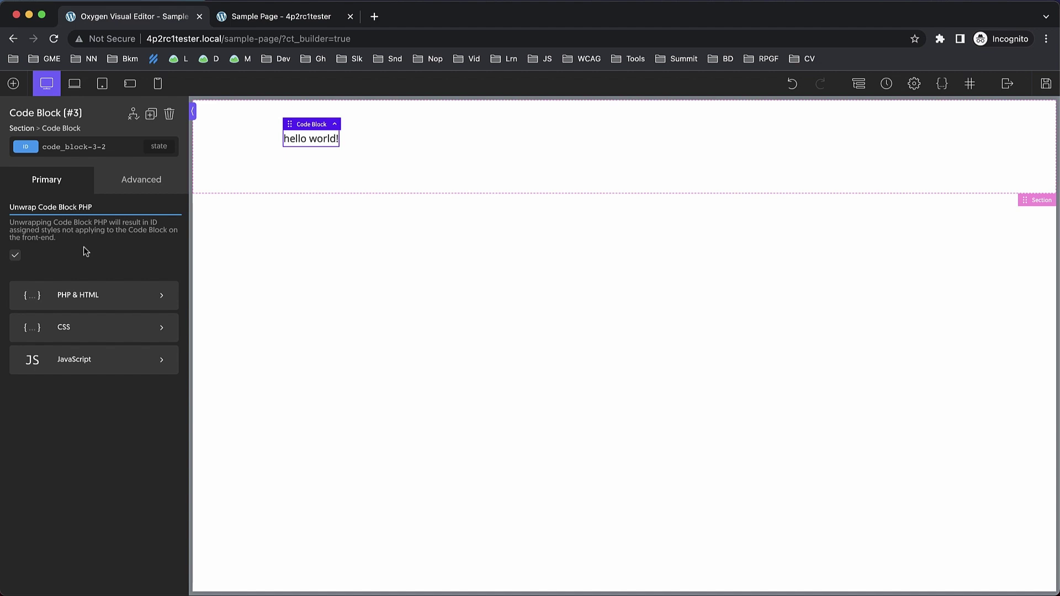
{"action": "left_click", "coordinate": [85, 293]}
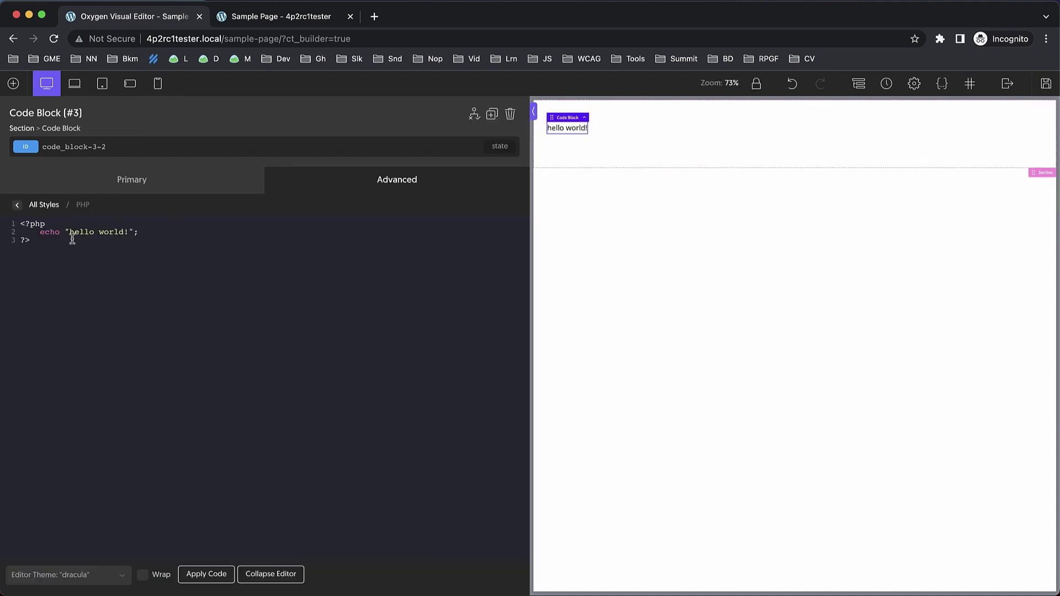
{"action": "left_click", "coordinate": [1045, 83]}
Reload the live Sample Page and inspect 'world' to confirm no code-block wrapper div
{"action": "left_click", "coordinate": [321, 23]}
{"action": "key", "text": "super+r"}
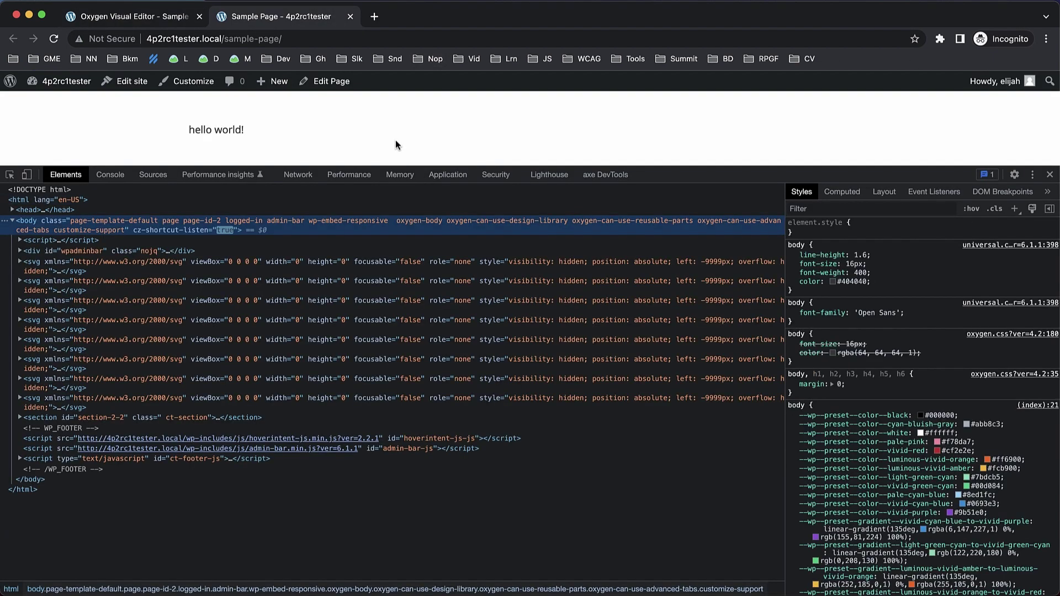
{"action": "right_click", "coordinate": [242, 132]}
{"action": "left_click", "coordinate": [271, 222]}
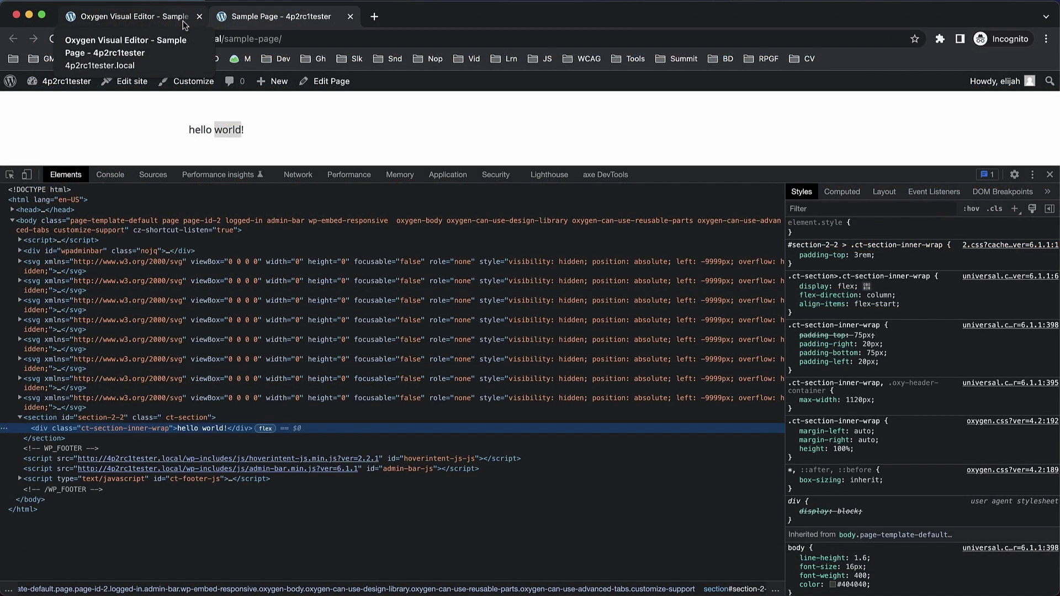
Clear all existing code from the Code Block's PHP editor
{"action": "left_click", "coordinate": [127, 16]}
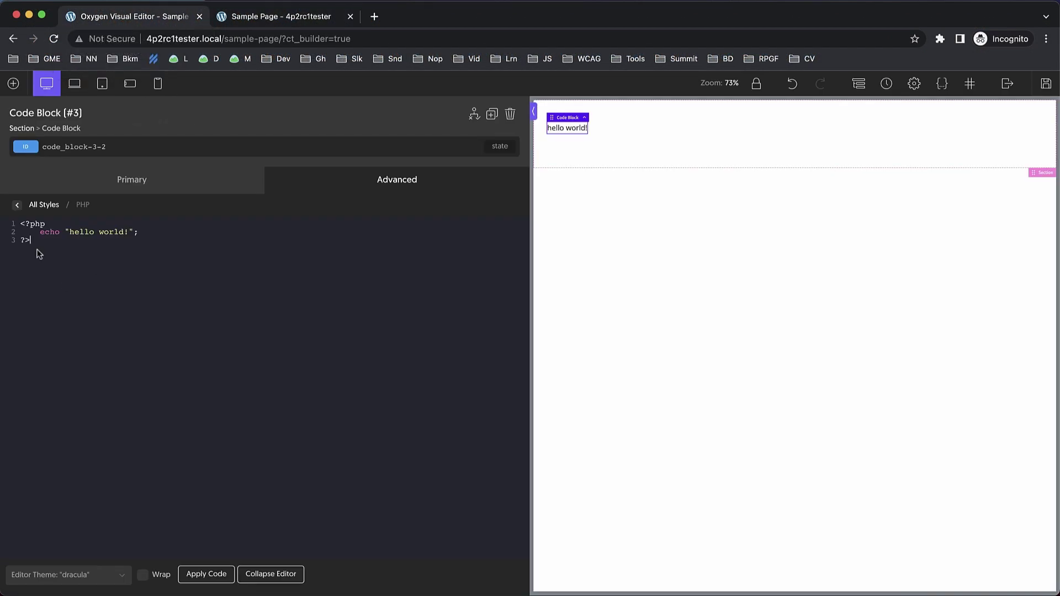
{"action": "left_click_drag", "start_coordinate": [22, 239], "coordinate": [12, 224]}
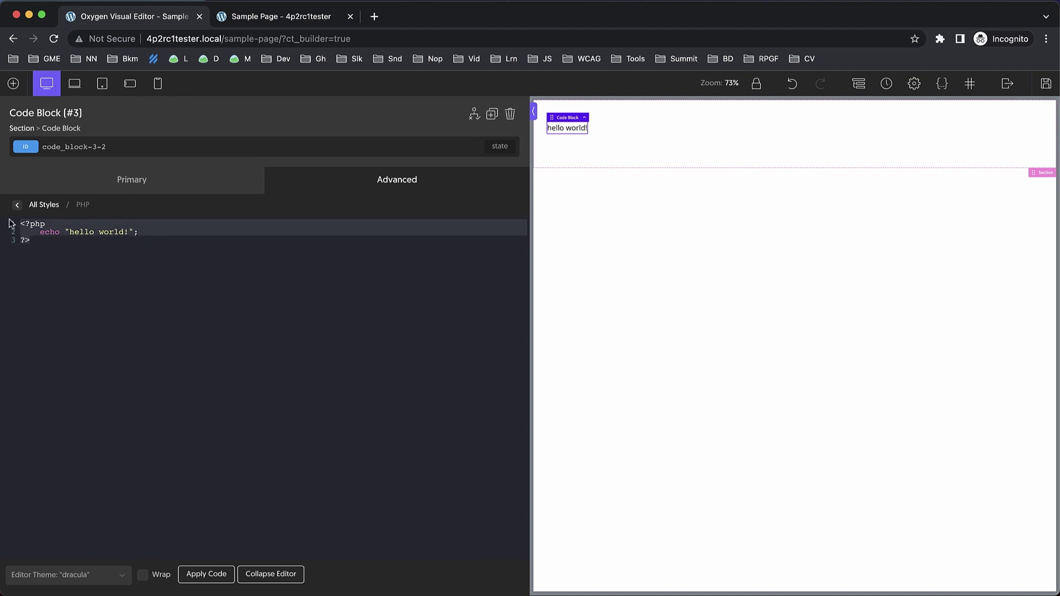
{"action": "key", "text": "ctrl+a"}
{"action": "key", "text": "BackSpace"}
Write a div.mydiv wrapping a ul with 'Item one' and 'Item two' list items
{"action": "type", "text": "<div"}
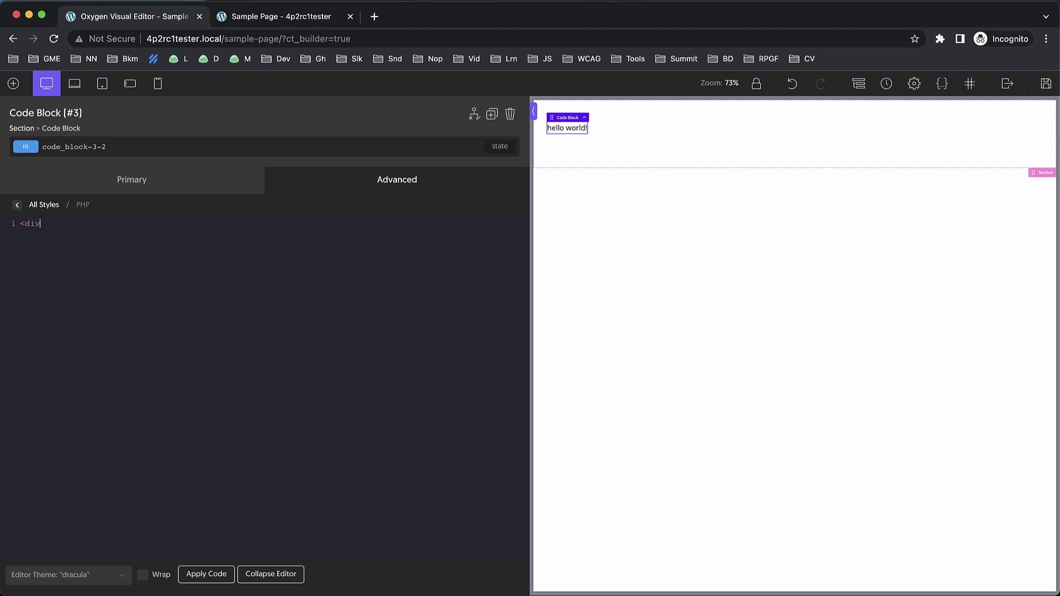
{"action": "type", "text": " class=\"mydiv\">"}
{"action": "key", "text": "Return"}
{"action": "type", "text": "<ul>"}
{"action": "key", "text": "Return"}
{"action": "type", "text": "</ul>"}
{"action": "left_click", "coordinate": [89, 223]}
{"action": "left_click", "coordinate": [80, 232]}
{"action": "key", "text": "Return"}
{"action": "type", "text": "<li>Item one</li>"}
{"action": "key", "text": "Return"}
{"action": "type", "text": "<li>"}
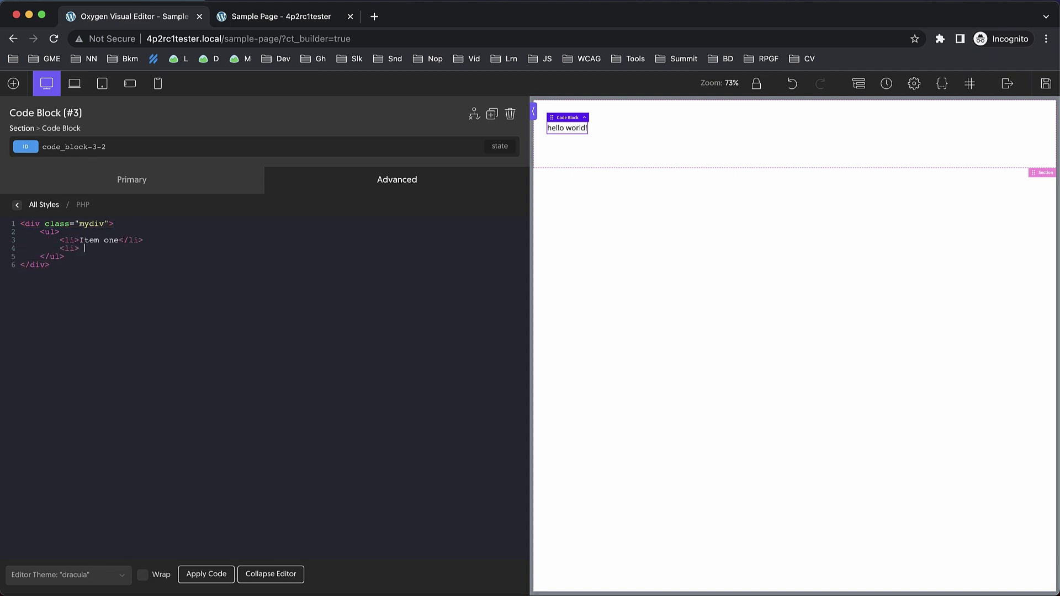
{"action": "type", "text": "Item two</li>"}
Save the updated code block and reload the live Sample Page
{"action": "left_click", "coordinate": [1045, 83]}
{"action": "left_click", "coordinate": [312, 17]}
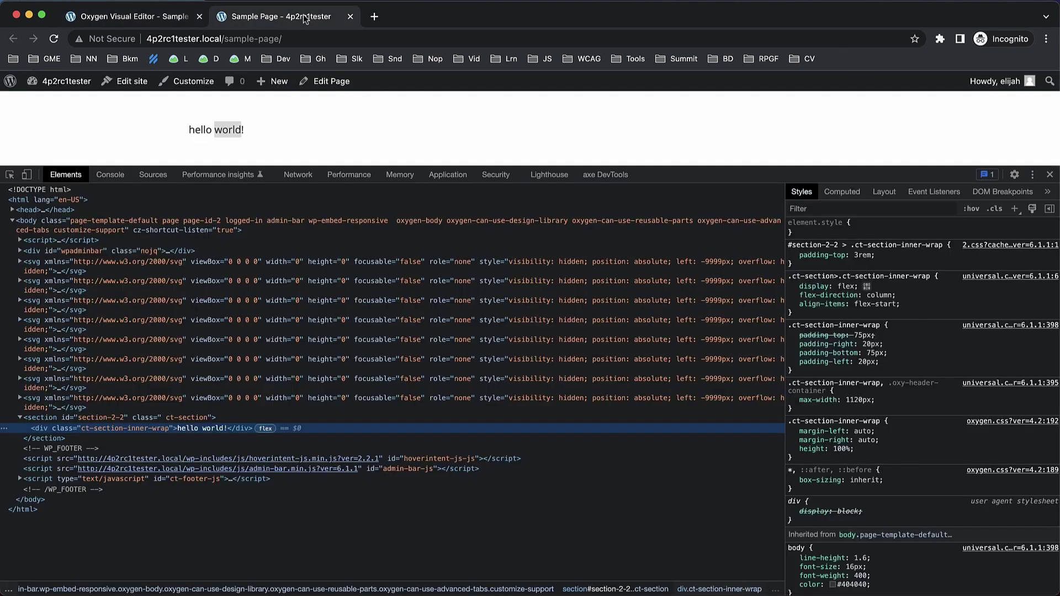
{"action": "key", "text": "super+r"}
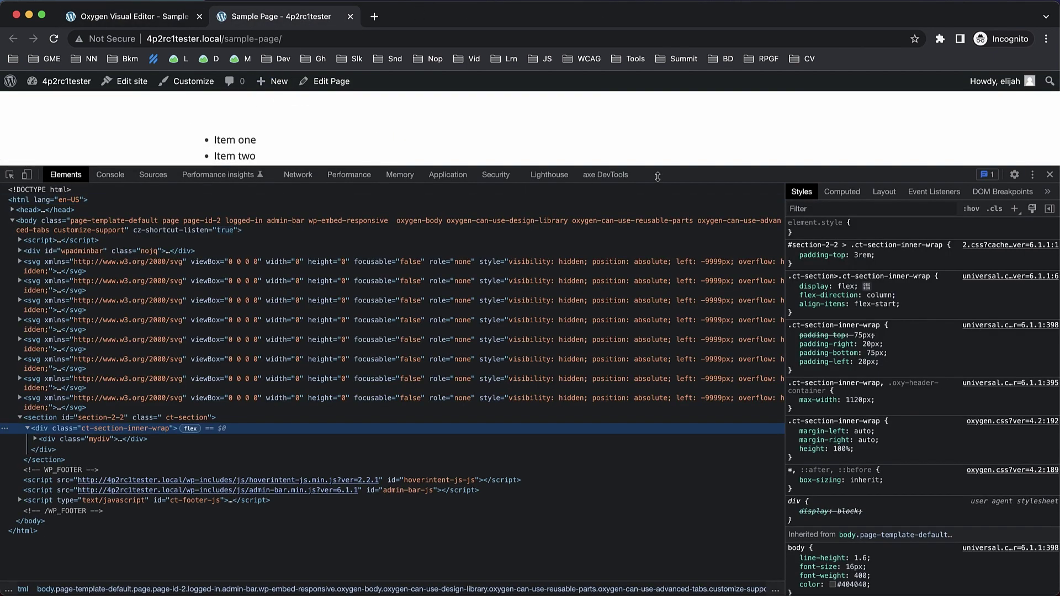
Inspect 'Item one' and select its ul and div.mydiv parents in DevTools
{"action": "right_click", "coordinate": [234, 140]}
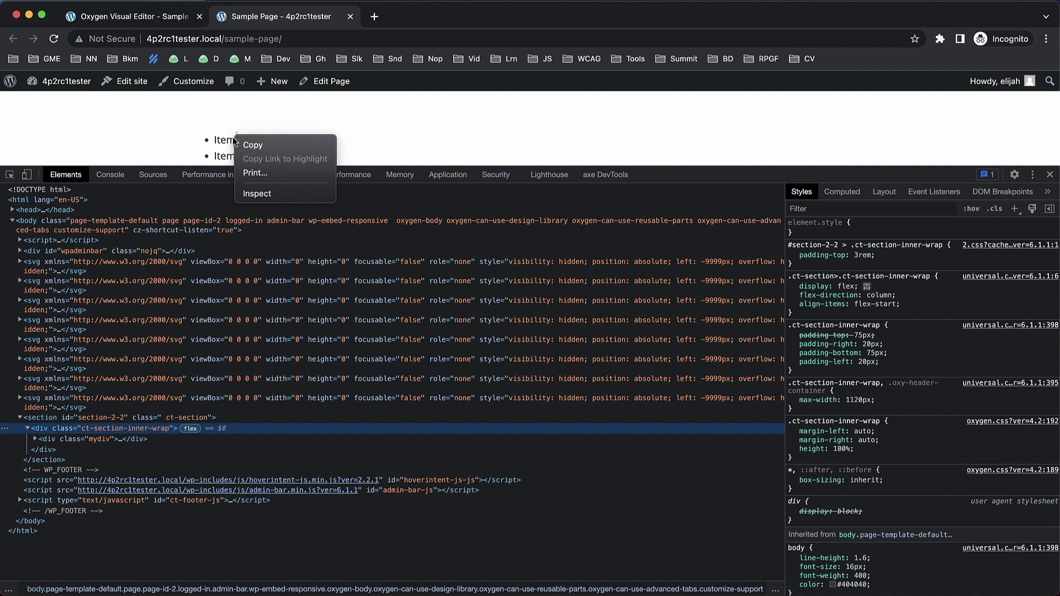
{"action": "left_click", "coordinate": [279, 194]}
{"action": "left_click", "coordinate": [56, 449]}
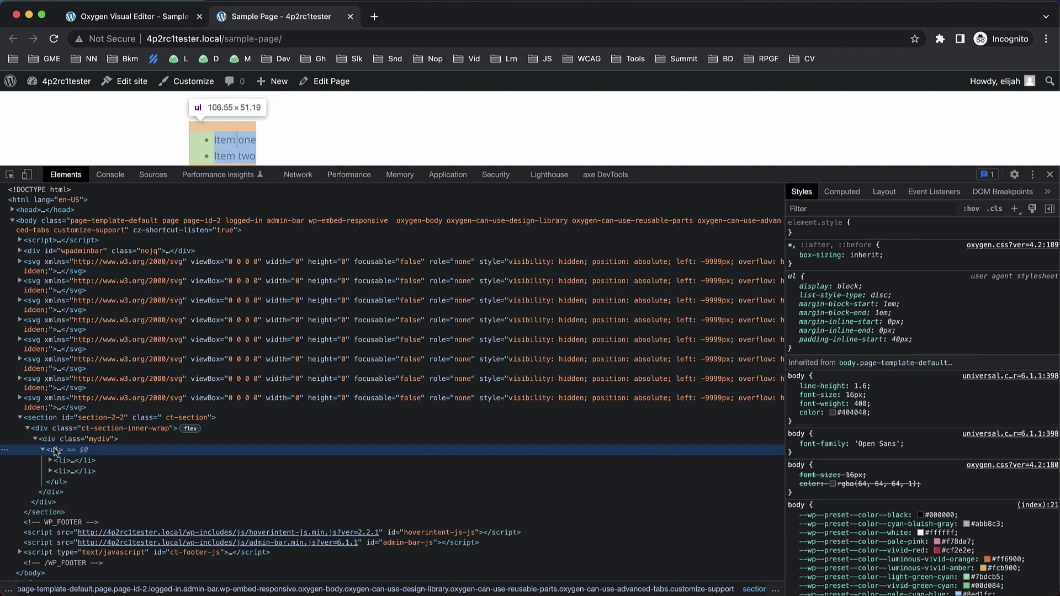
{"action": "left_click", "coordinate": [60, 440]}
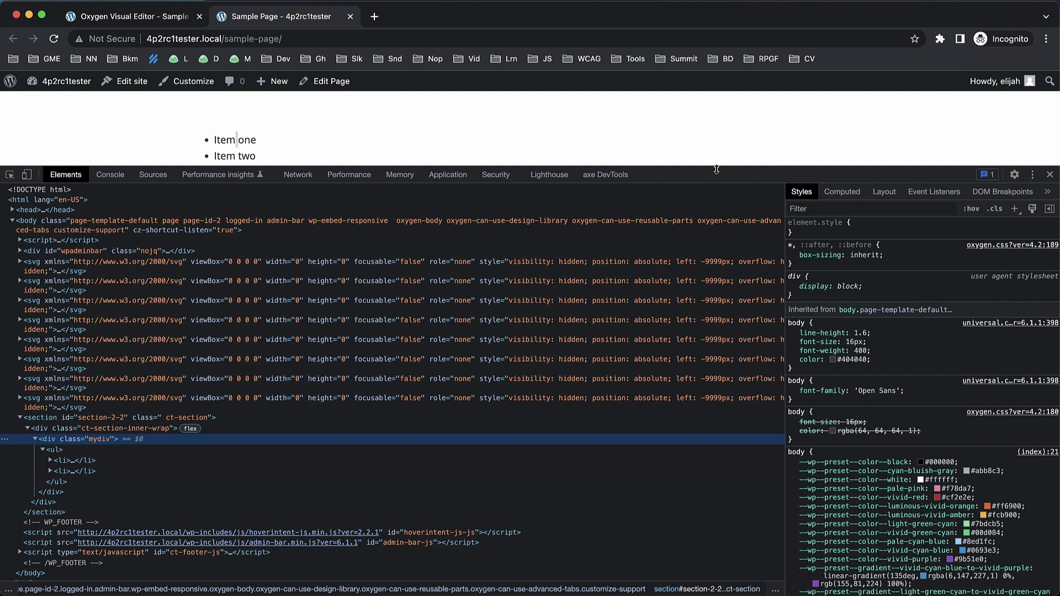
{"action": "left_click_drag", "start_coordinate": [720, 174], "coordinate": [674, 317]}
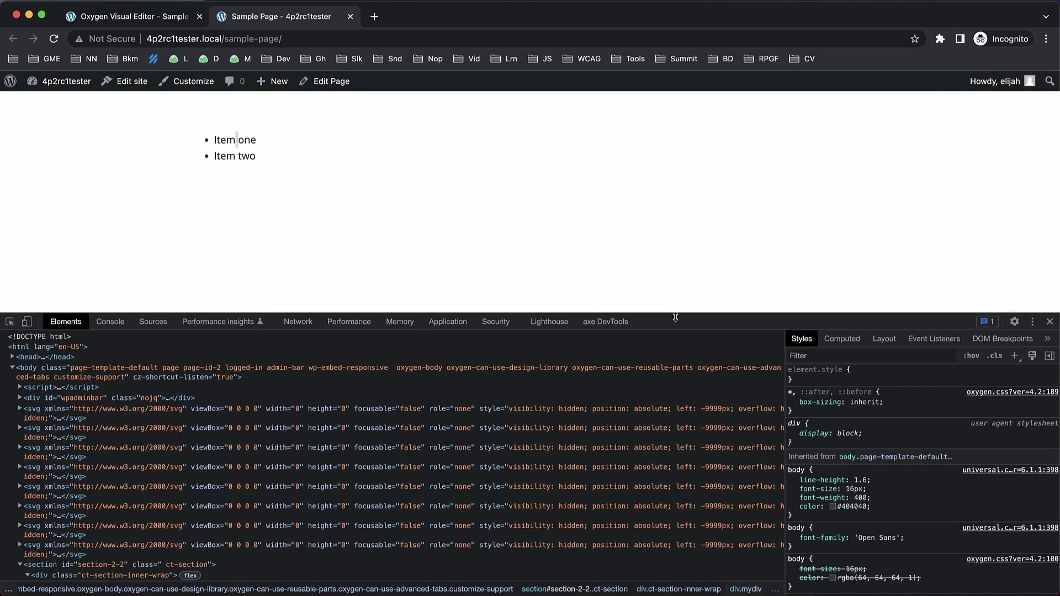